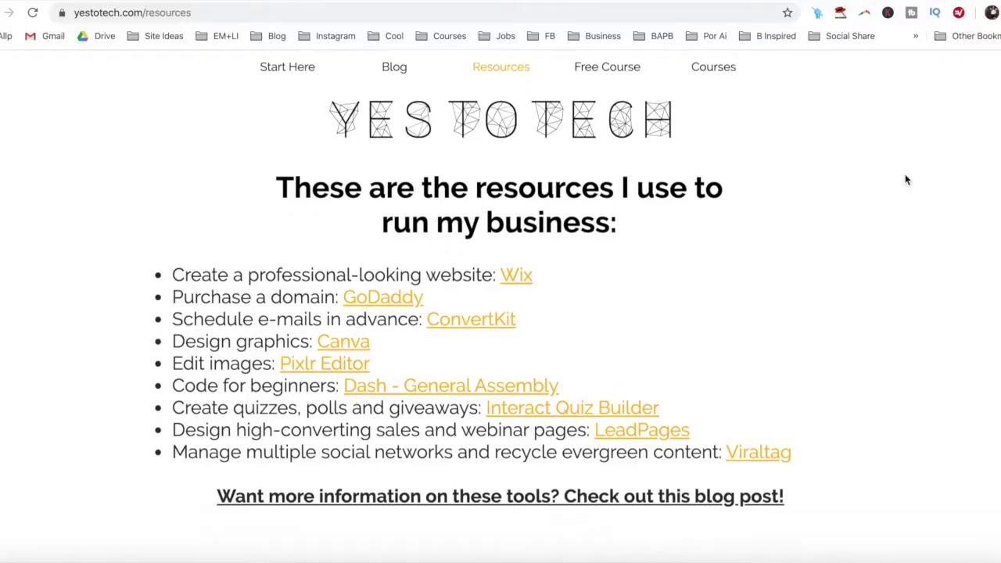
On yestotech.com resources, open the Complete Website Creation Guide page and its GIVE IT TO ME NOW! opt-in form.
scroll(904, 180, "down", 6)
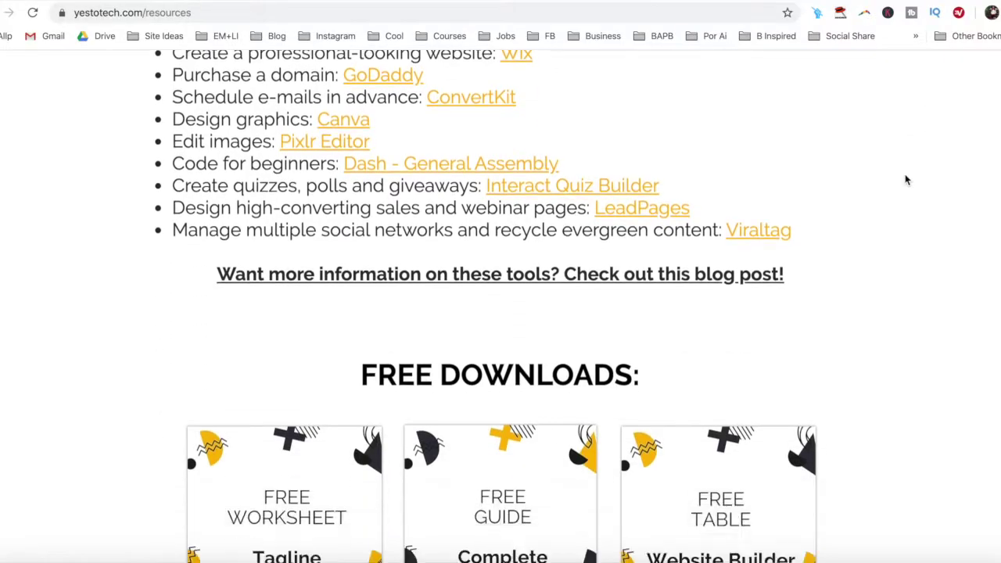
left_click(579, 270)
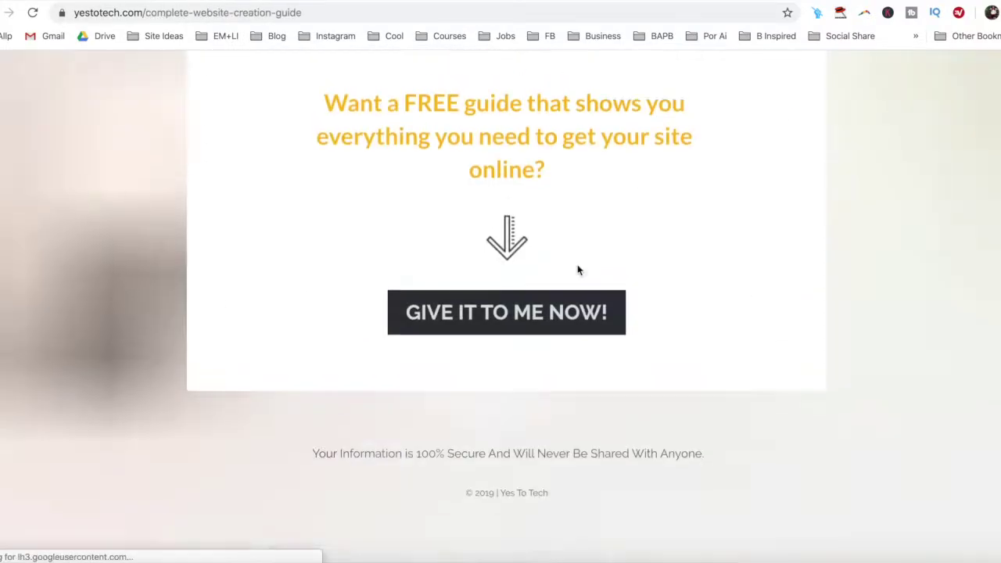
left_click(560, 477)
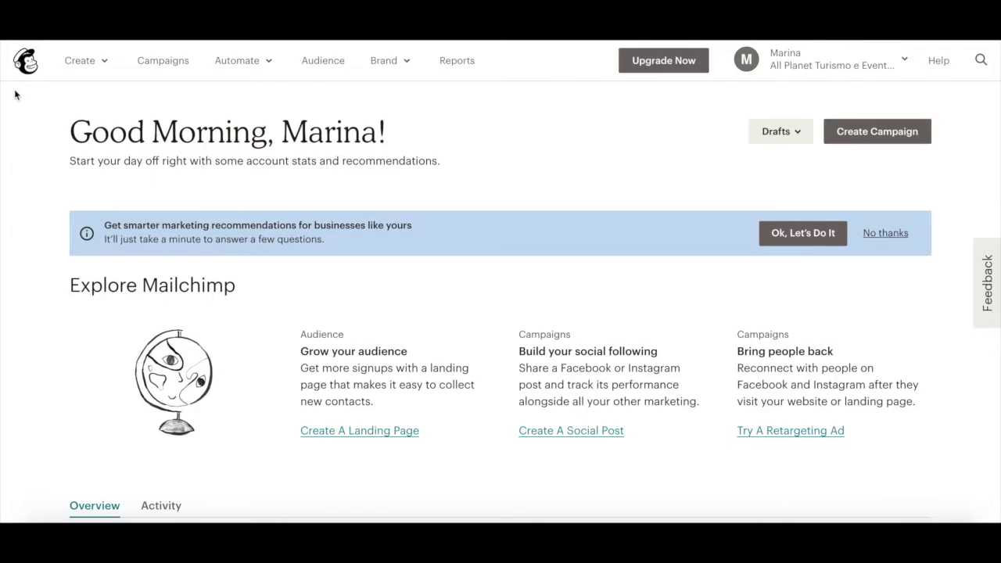
Start a new Signup Form and compare the pop-up and landing page options, settling on Embedded form.
left_click(97, 62)
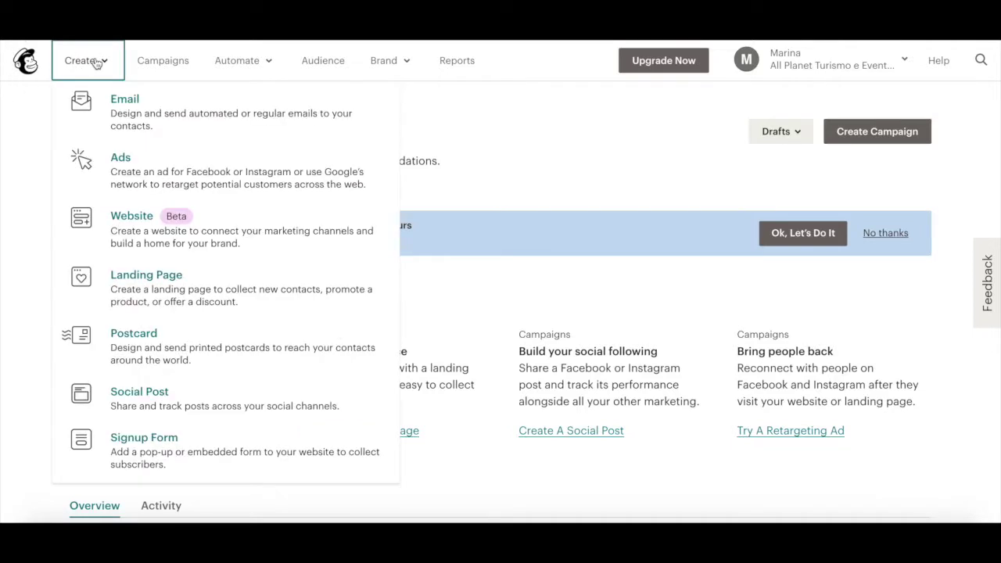
left_click(173, 446)
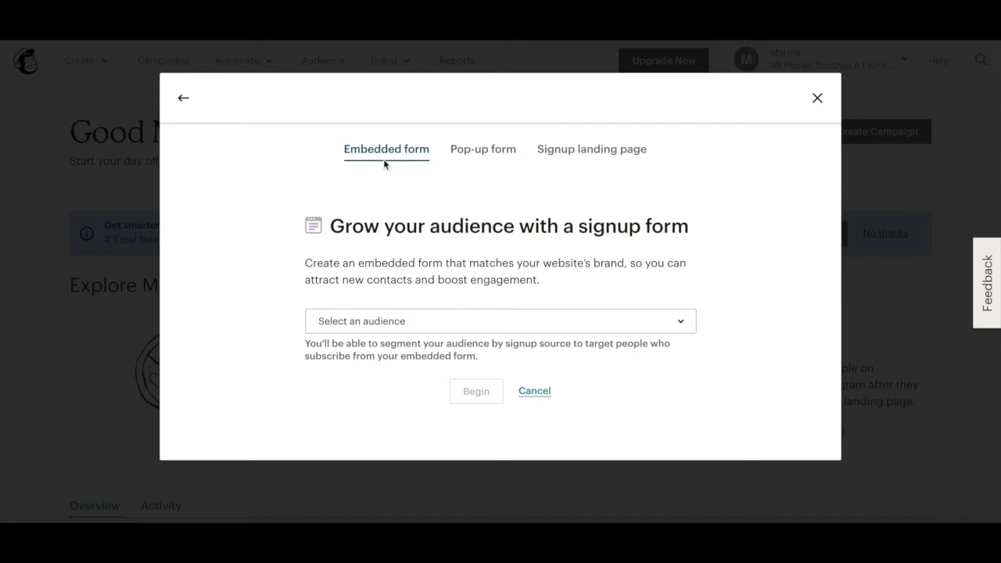
left_click(471, 154)
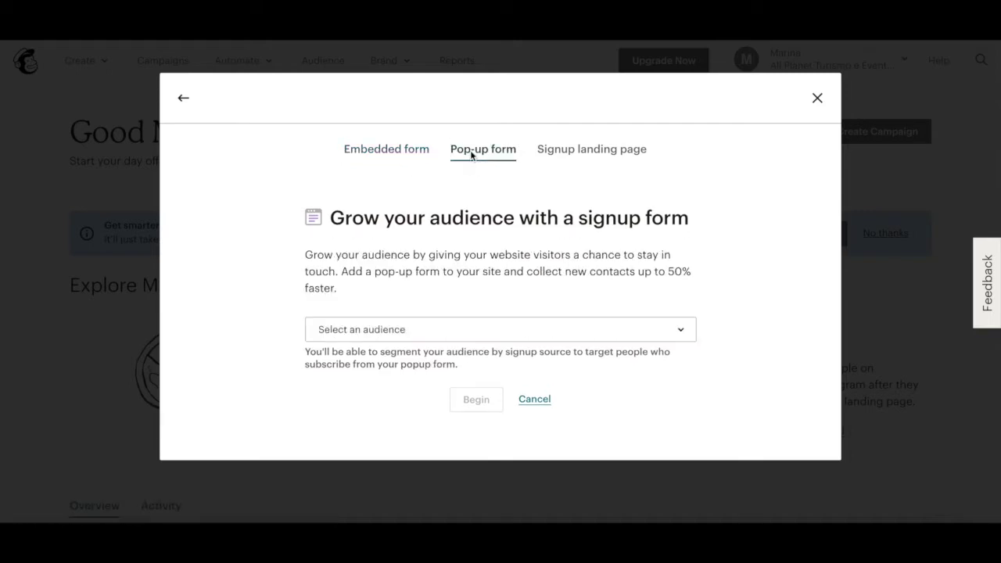
left_click(594, 151)
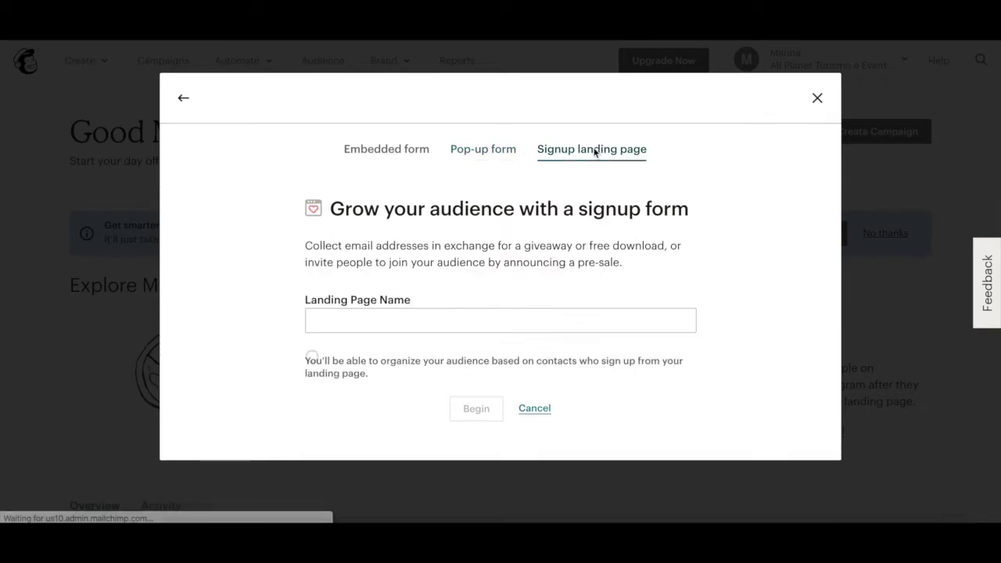
left_click(412, 151)
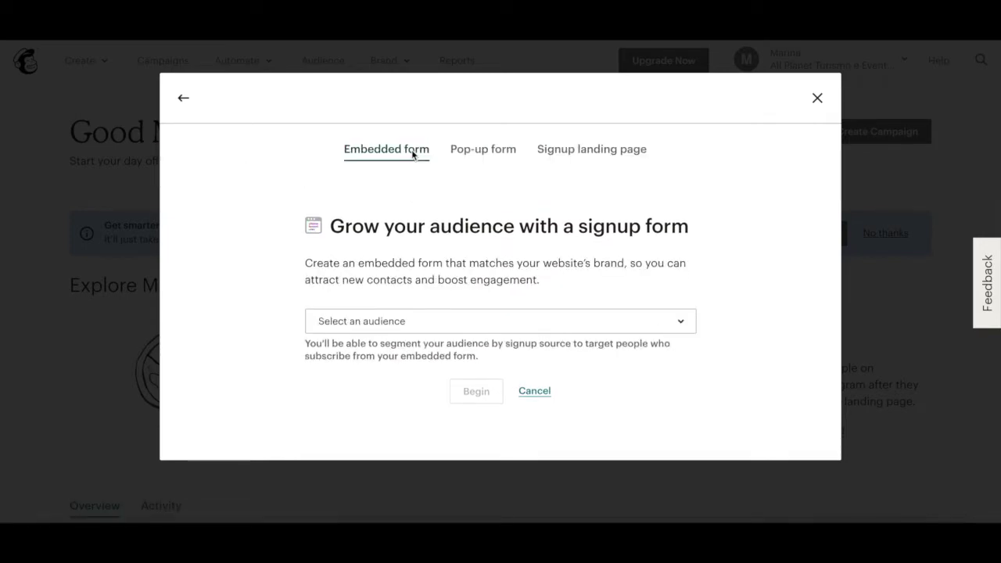
Choose the All Planet Newsletter audience and begin the embedded form.
left_click(617, 332)
left_click(550, 384)
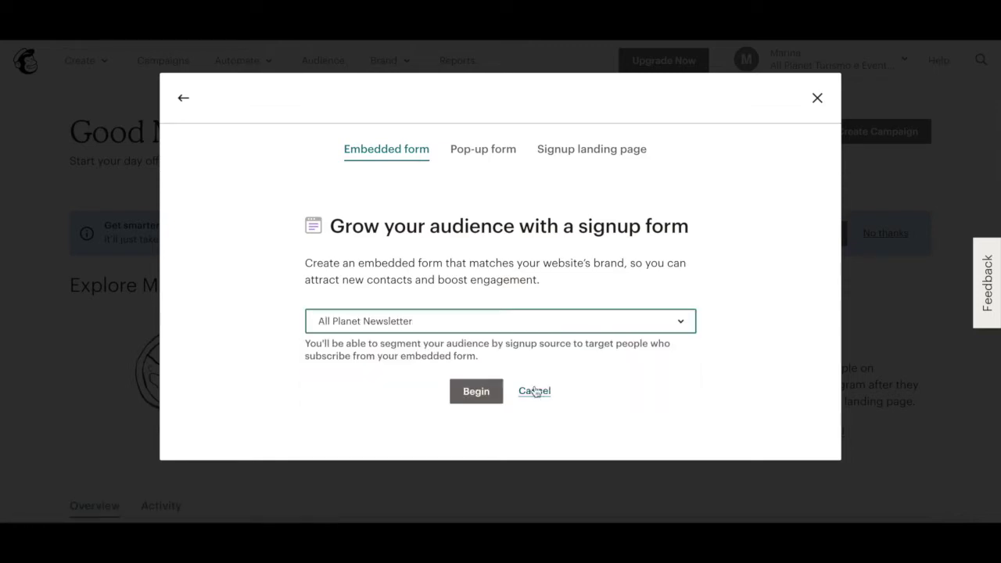
left_click(490, 397)
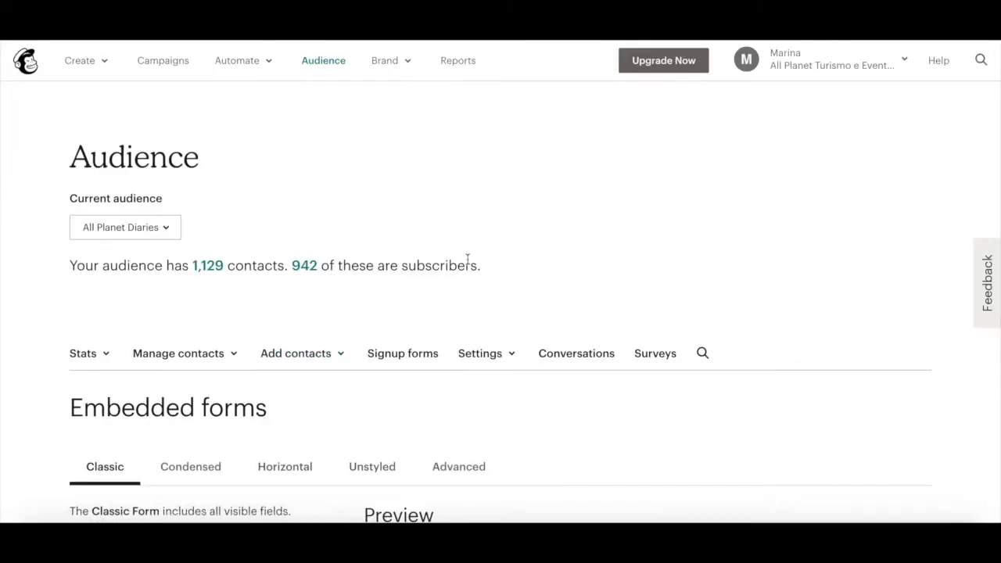
scroll(344, 295, "down", 3)
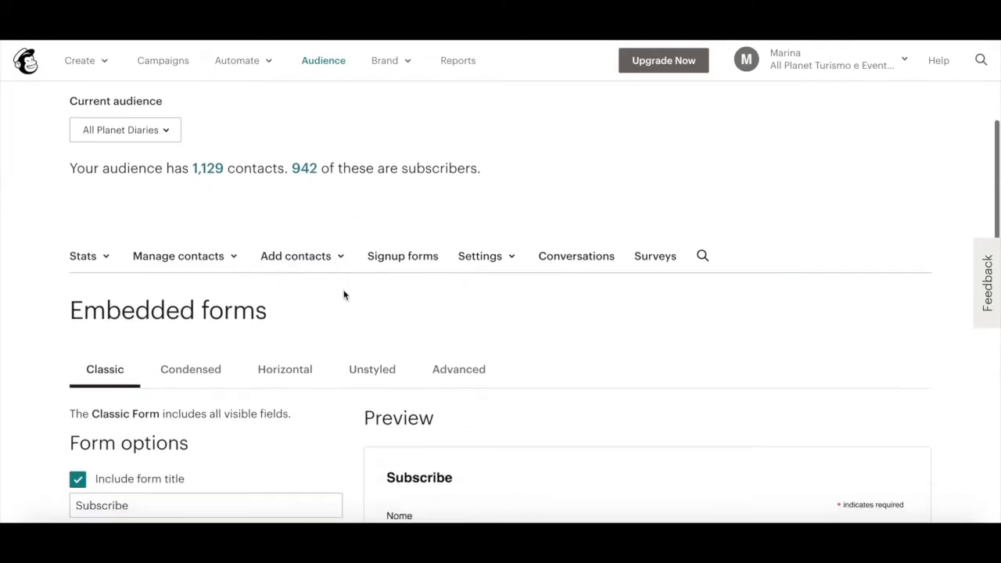
scroll(344, 294, "down", 2)
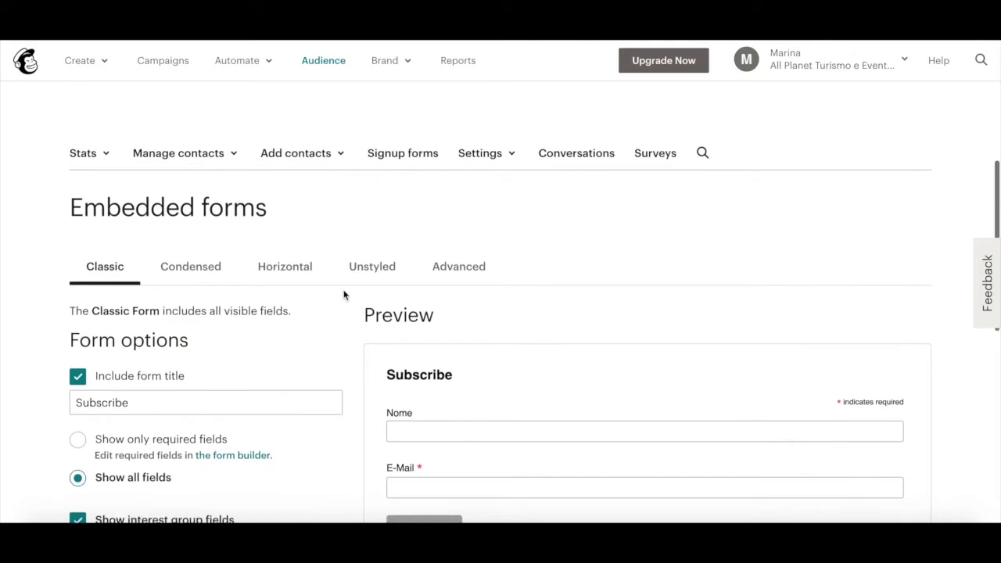
scroll(218, 279, "down", 2)
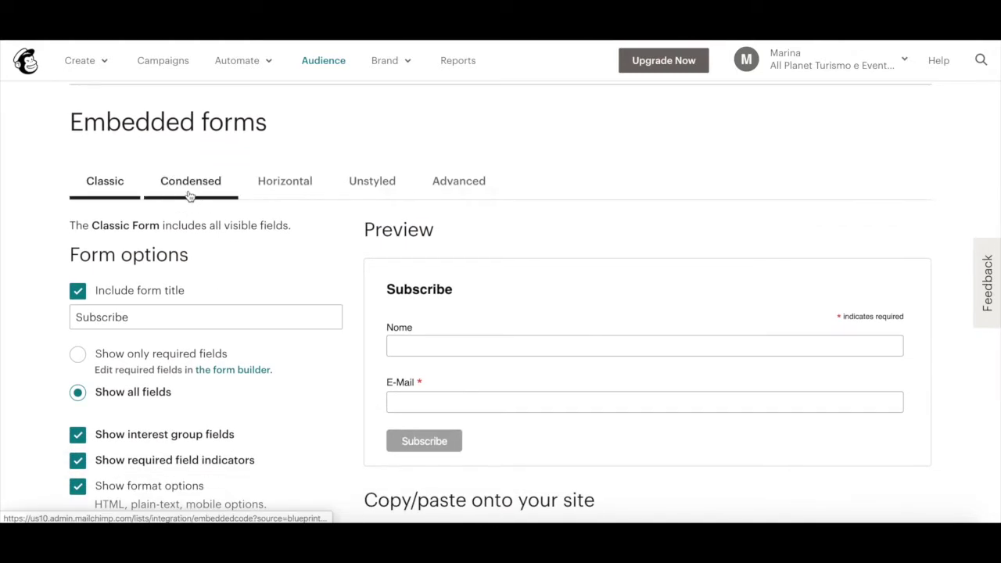
left_click(190, 194)
left_click(283, 183)
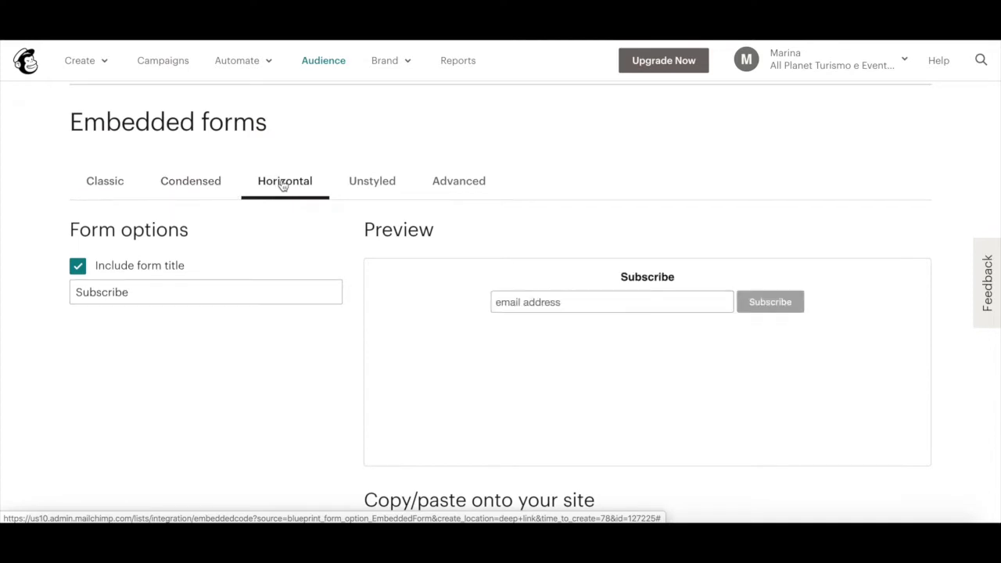
left_click(378, 194)
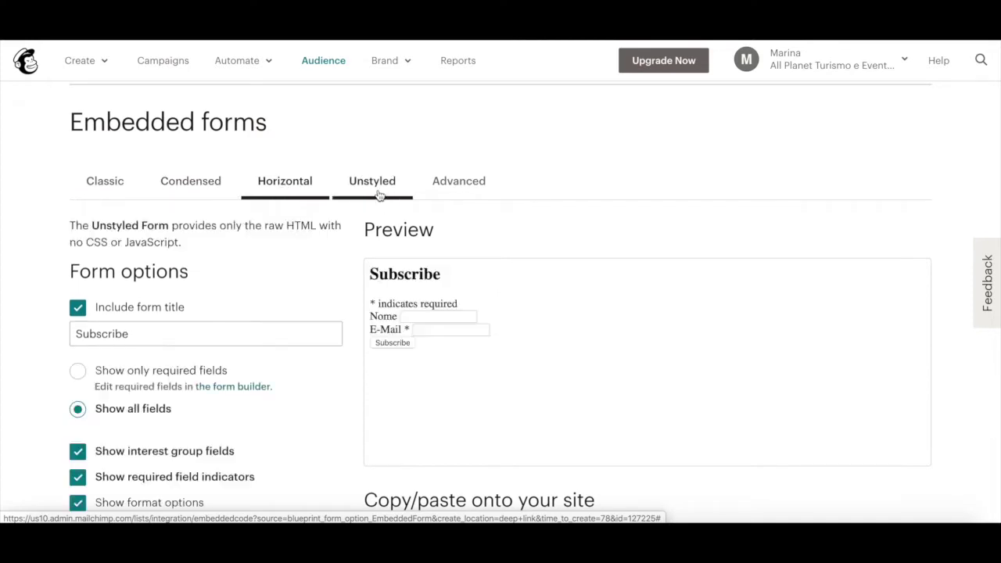
left_click(477, 188)
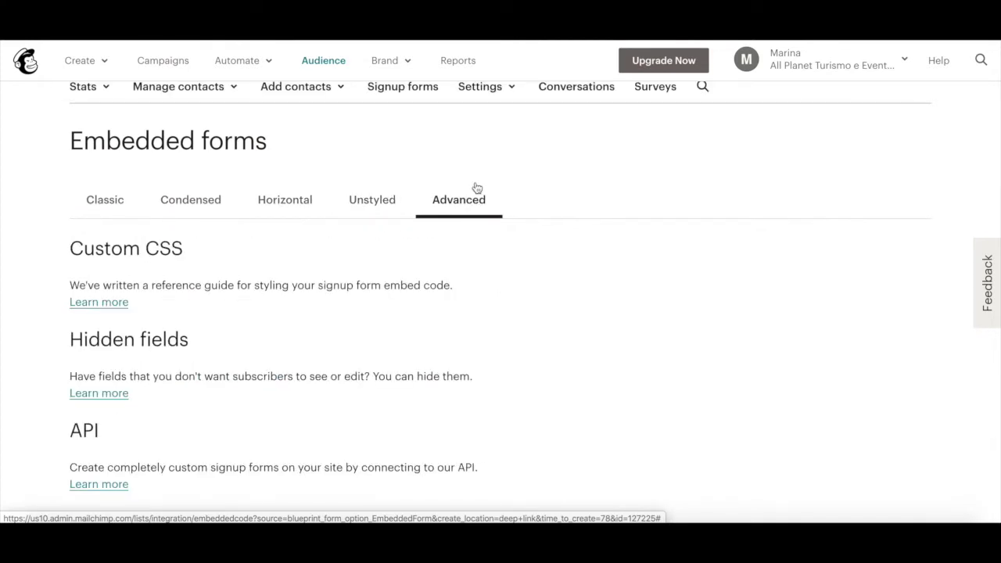
left_click(112, 202)
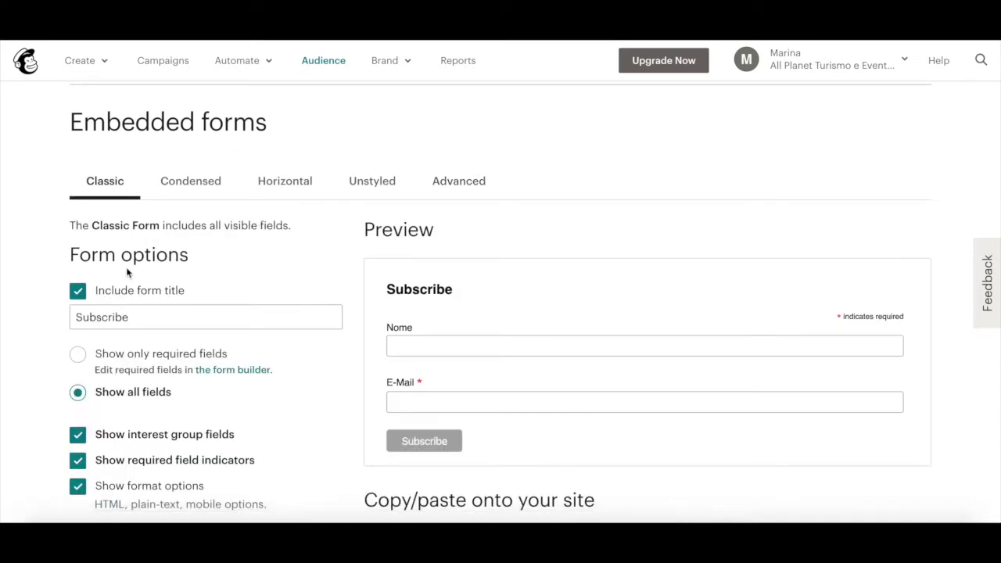
scroll(112, 271, "down", 1)
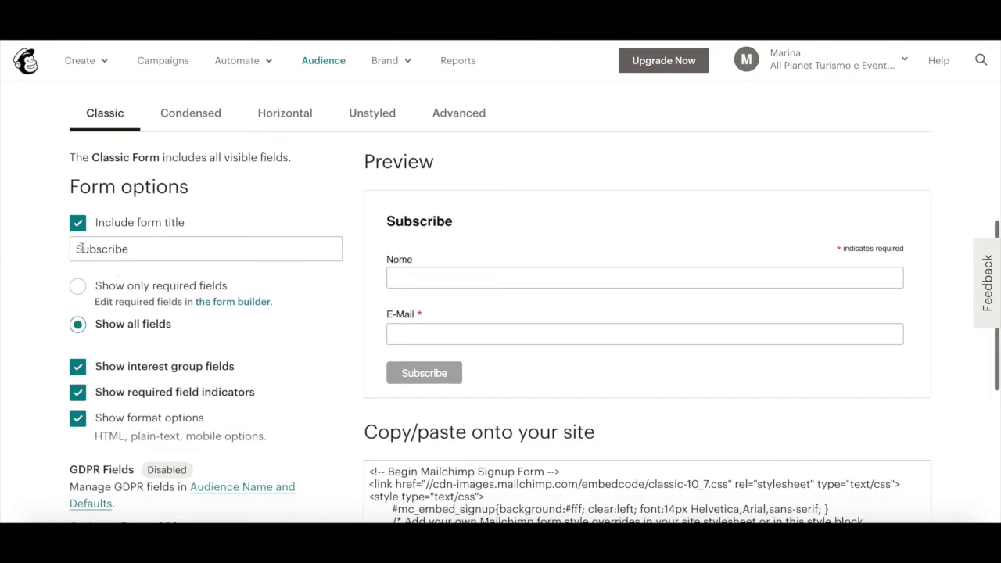
Keep the Subscribe title and switch the form to show all fields, adding Nome above E-Mail.
left_click(77, 225)
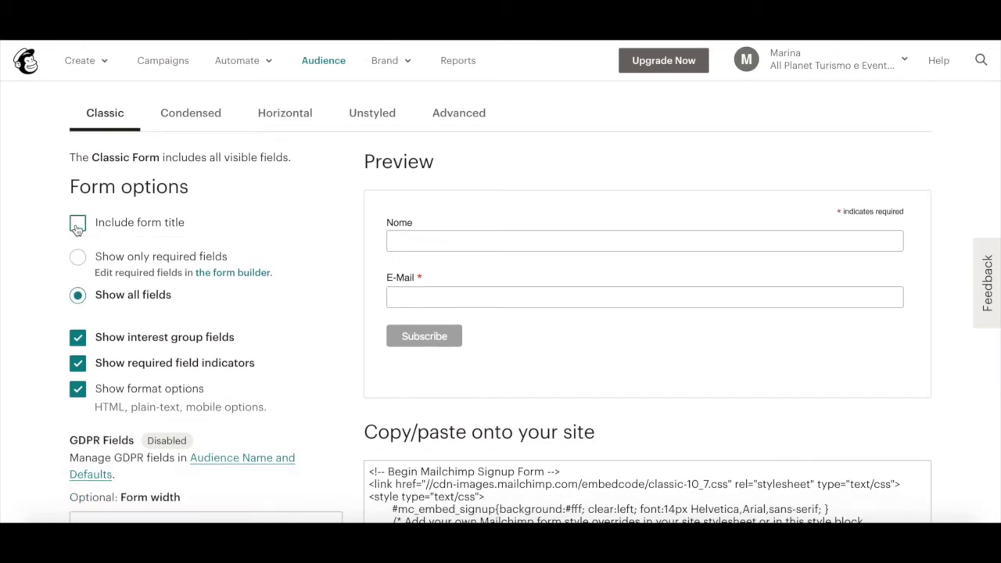
left_click(77, 224)
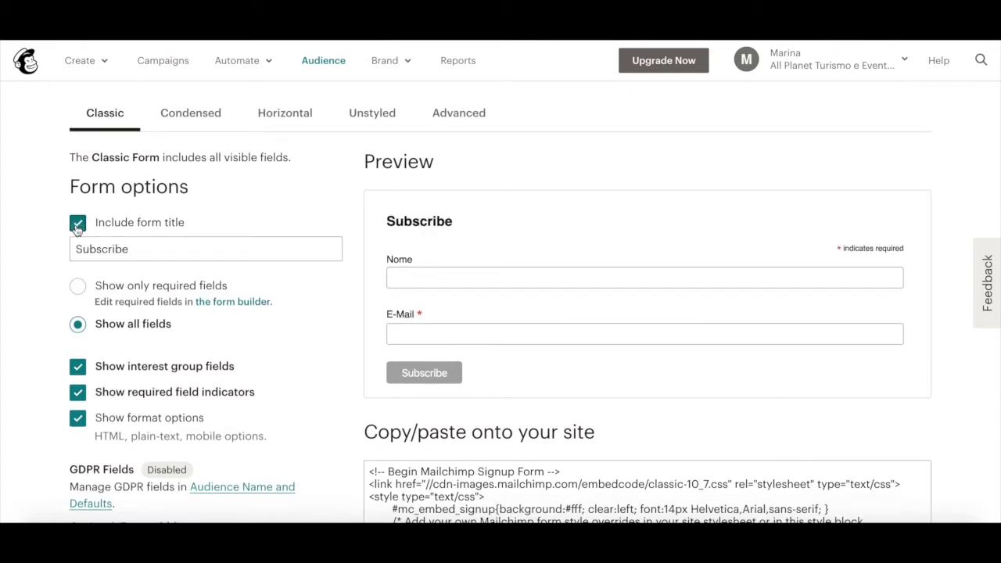
left_click(79, 288)
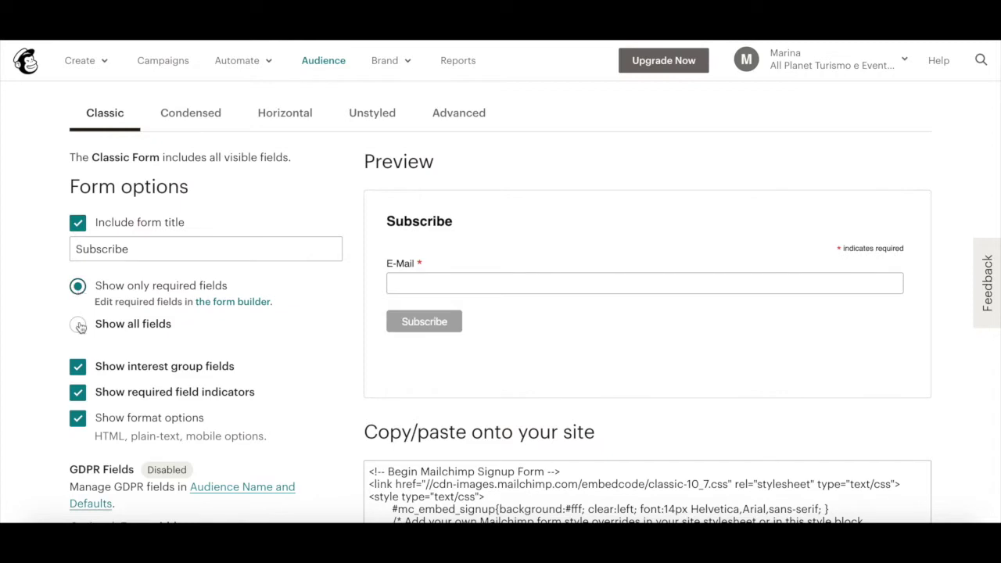
left_click(79, 327)
scroll(79, 332, "down", 2)
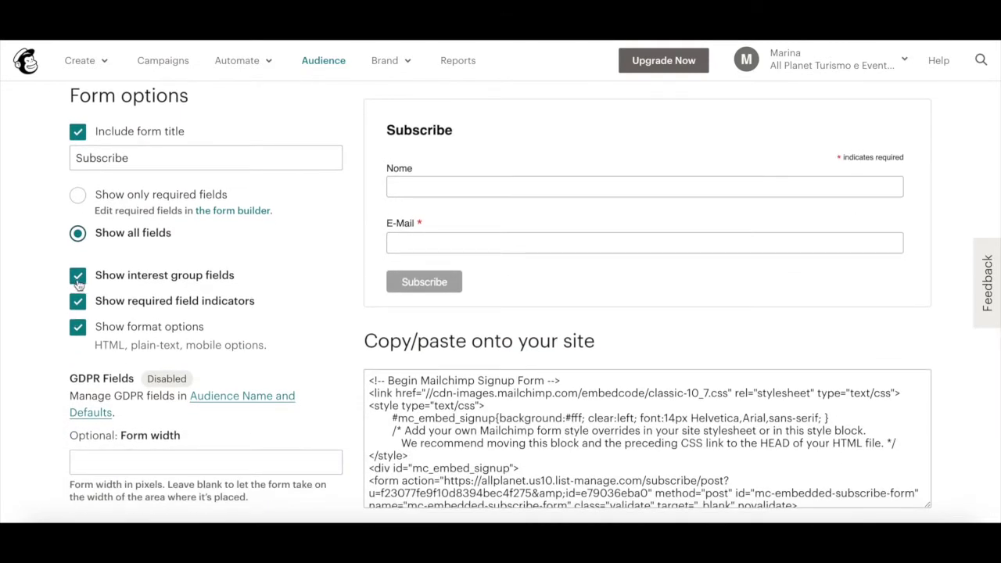
Test the interest group, required-field marker and format option toggles, leaving all three on.
left_click(78, 283)
left_click(79, 284)
left_click(79, 310)
left_click(77, 308)
left_click(79, 329)
left_click(79, 331)
Test JavaScript, archive link and MonkeyRewards toggles, then select the whole embed code for copying.
scroll(82, 371, "down", 1)
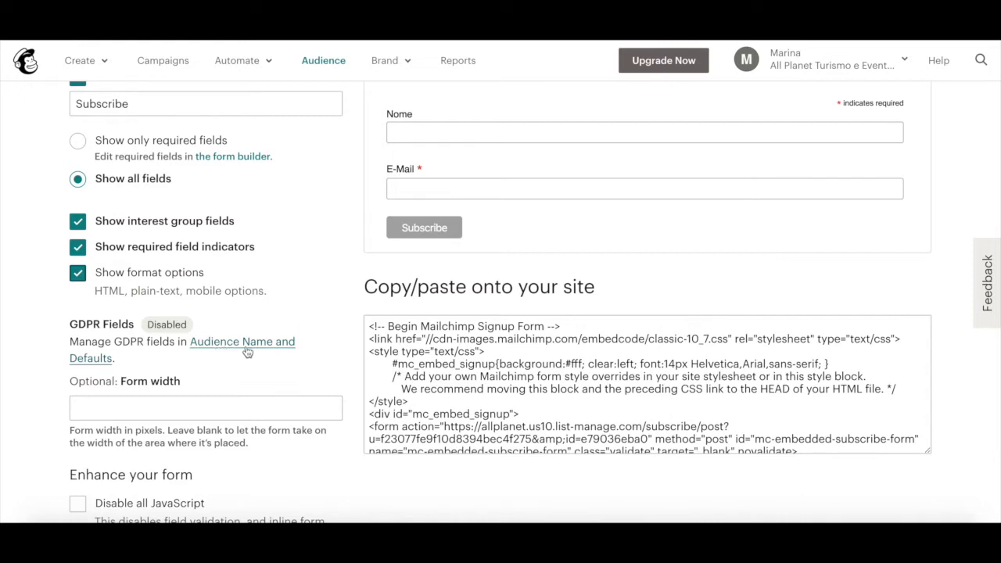
scroll(242, 353, "down", 2)
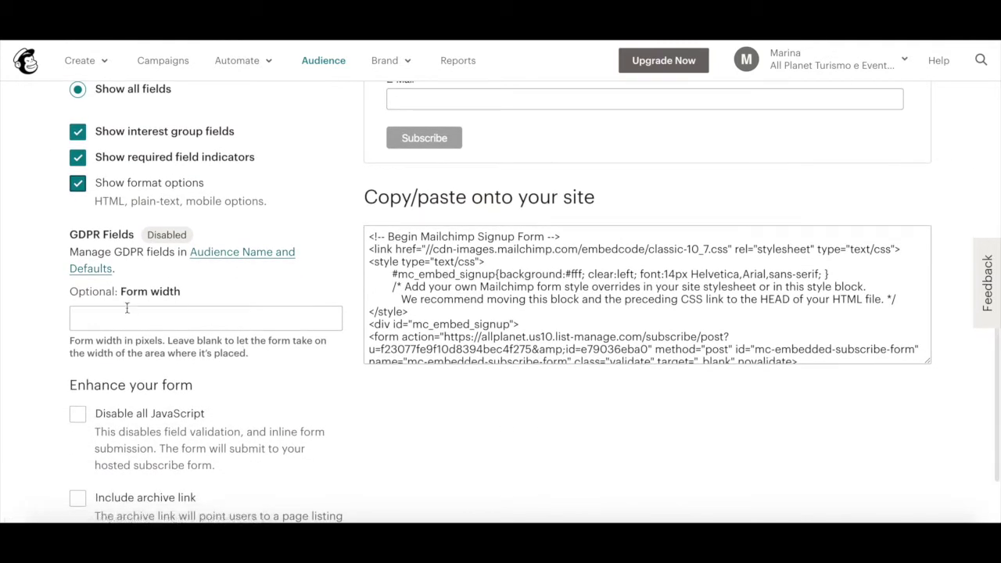
scroll(138, 324, "down", 2)
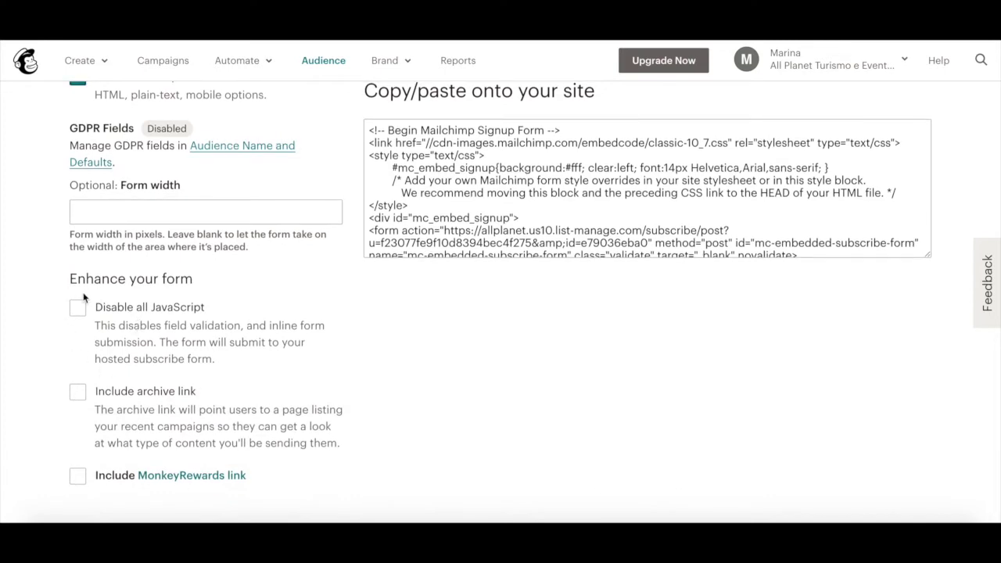
left_click(79, 310)
left_click(79, 310)
left_click(78, 394)
left_click(78, 394)
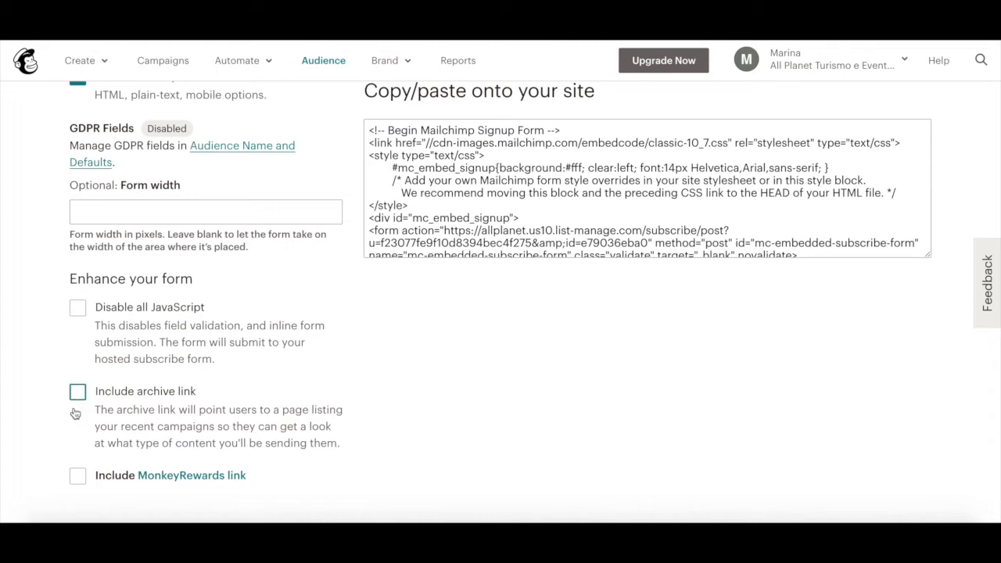
left_click(78, 477)
left_click(78, 477)
scroll(253, 346, "up", 5)
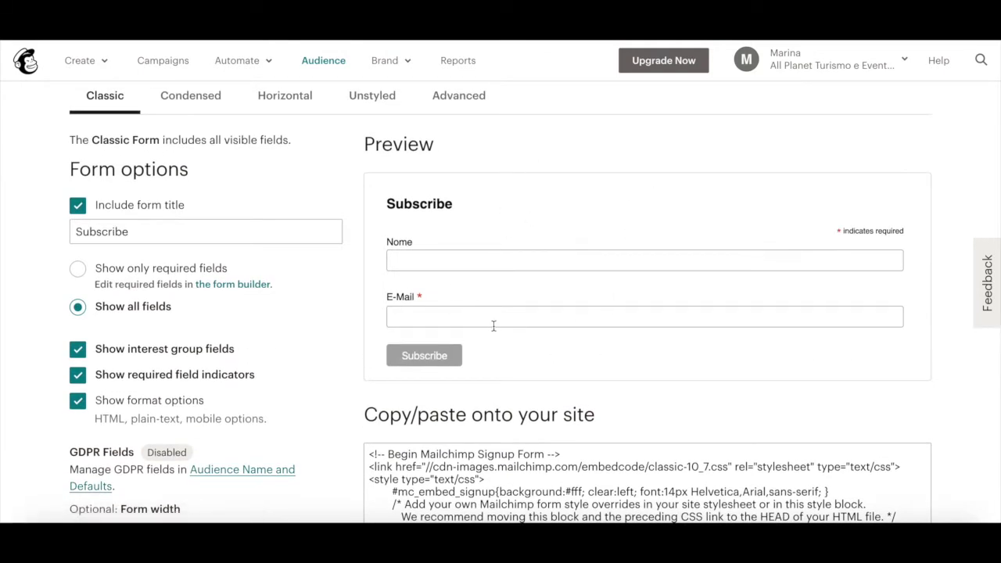
scroll(519, 217, "down", 2)
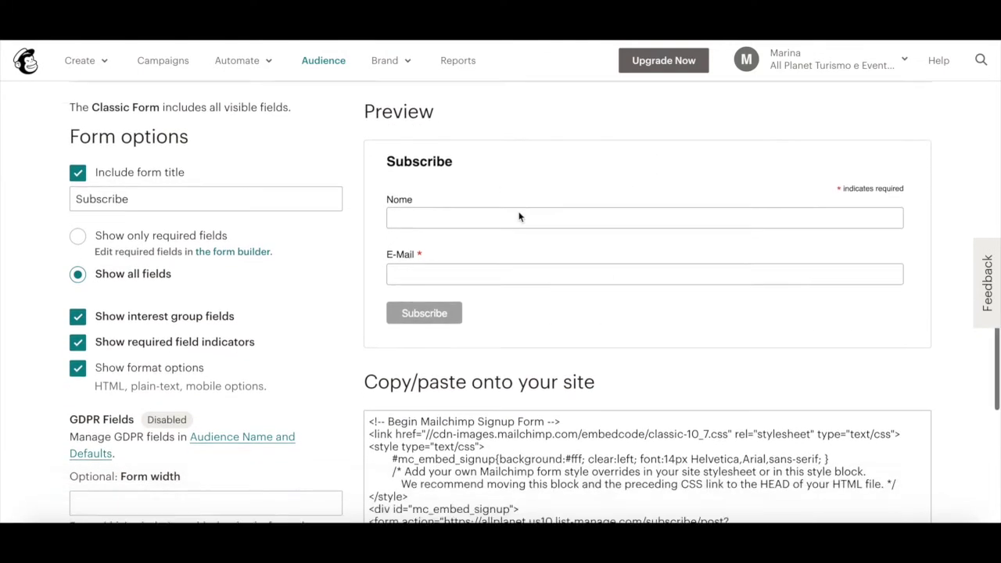
left_click(469, 325)
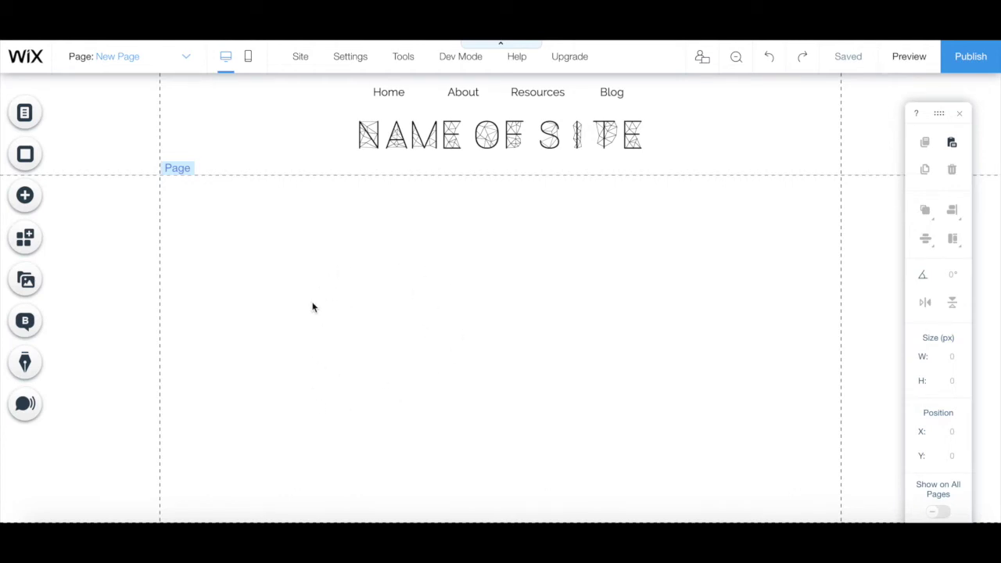
Place an HTML iframe from Add > More > Custom Embeds onto the Wix page.
left_click(24, 196)
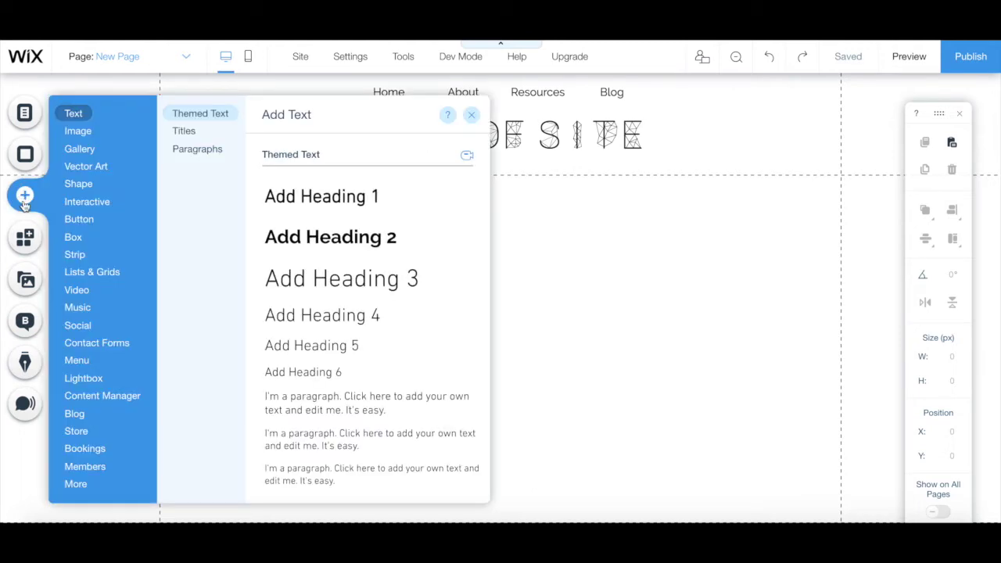
mouse_move(76, 484)
left_click(250, 138)
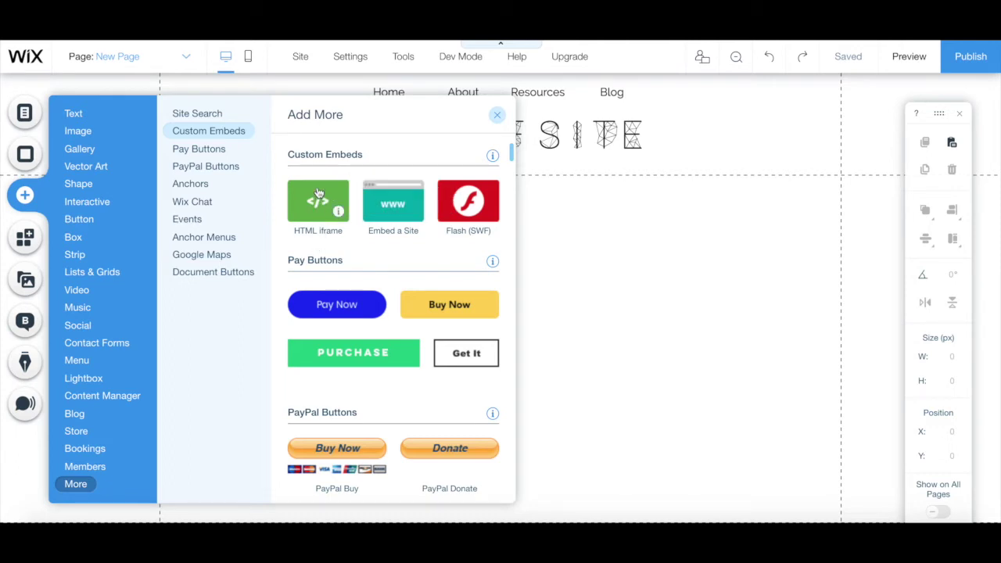
left_click_drag(310, 205, 610, 279)
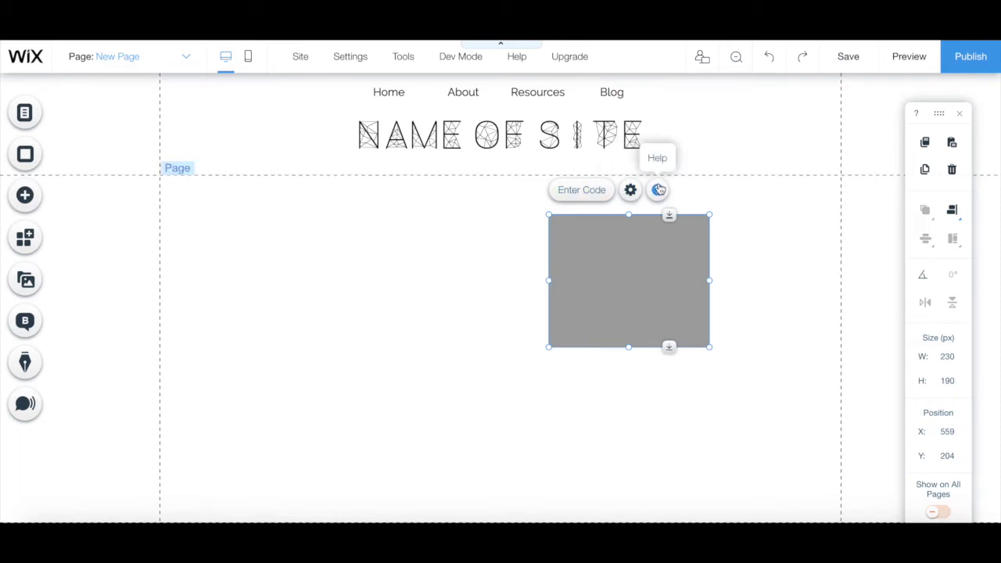
Paste the Mailchimp signup code into the embed's HTML settings and apply it.
left_click(599, 195)
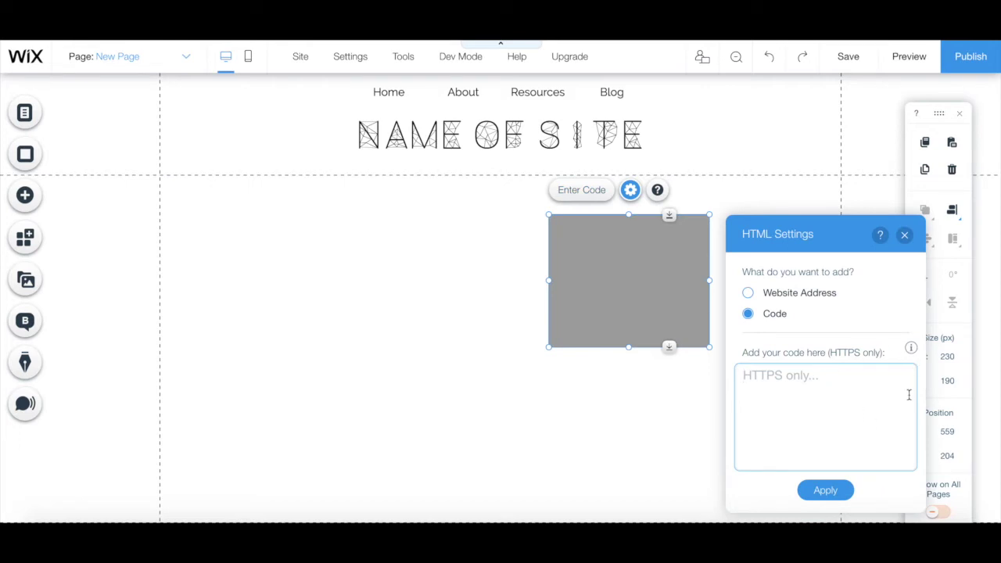
left_click(857, 402)
key("ctrl+v")
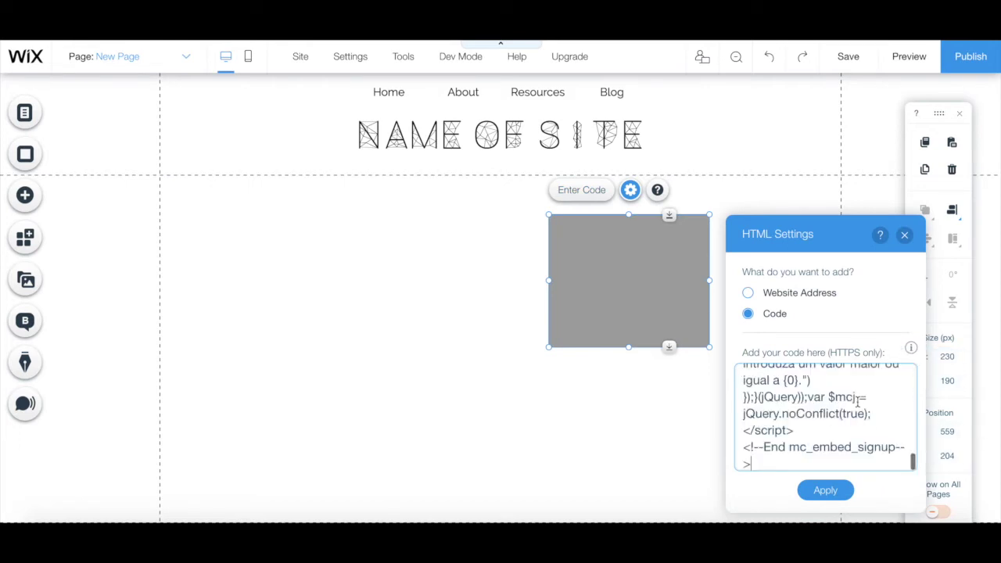
left_click(825, 490)
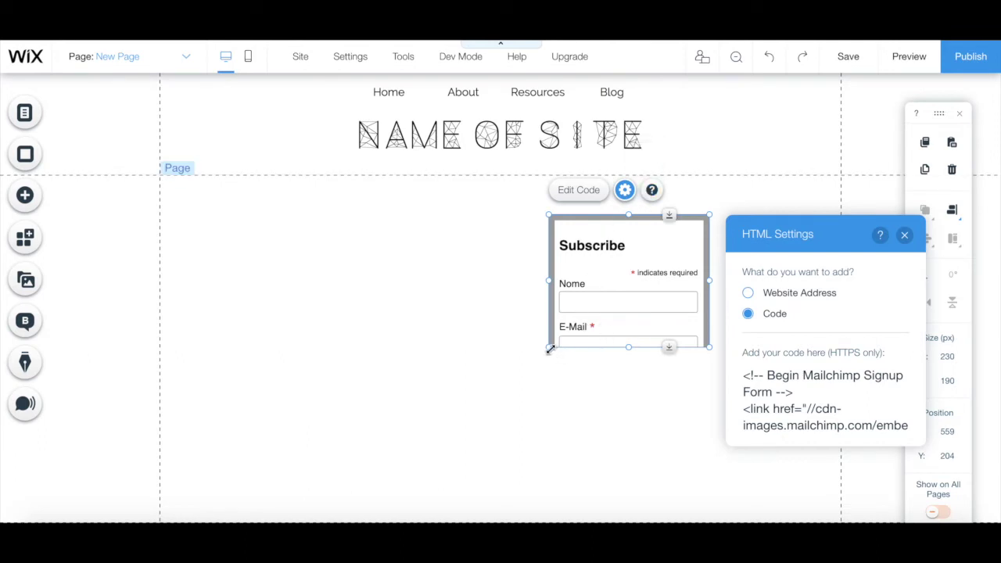
Enlarge the embed so Nome, E-Mail and Subscribe are fully visible, then close HTML Settings.
left_click_drag(548, 348, 364, 449)
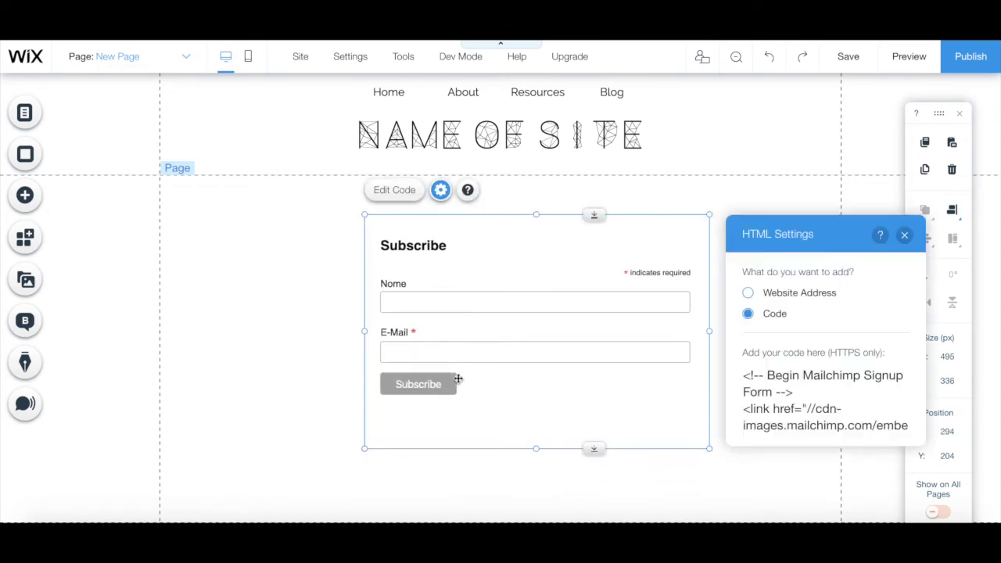
left_click(429, 306)
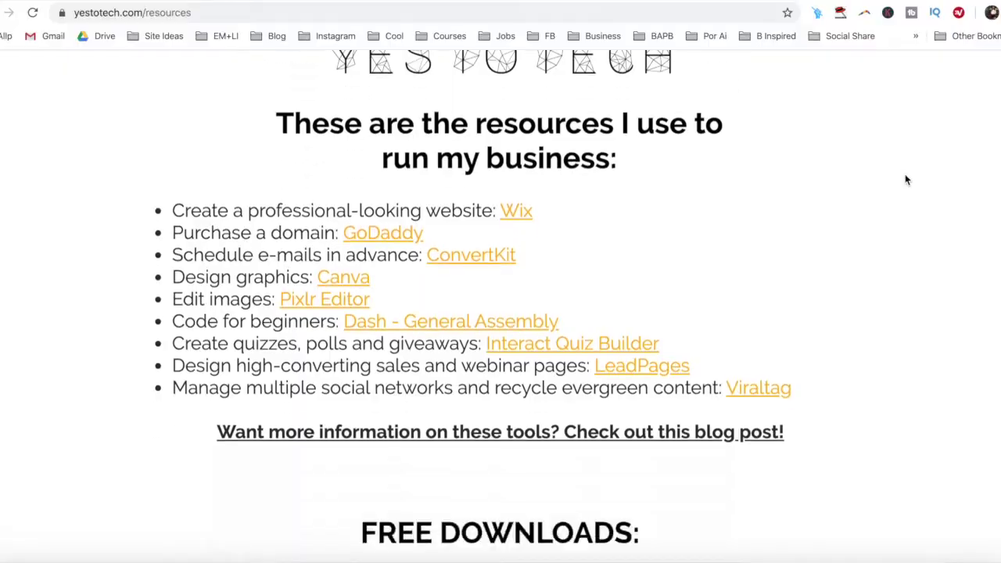
From FREE DOWNLOADS, open the Complete Website Creation Guide page and its GIVE IT TO ME NOW! signup form.
scroll(906, 179, "down", 4)
scroll(905, 179, "down", 3)
left_click(577, 270)
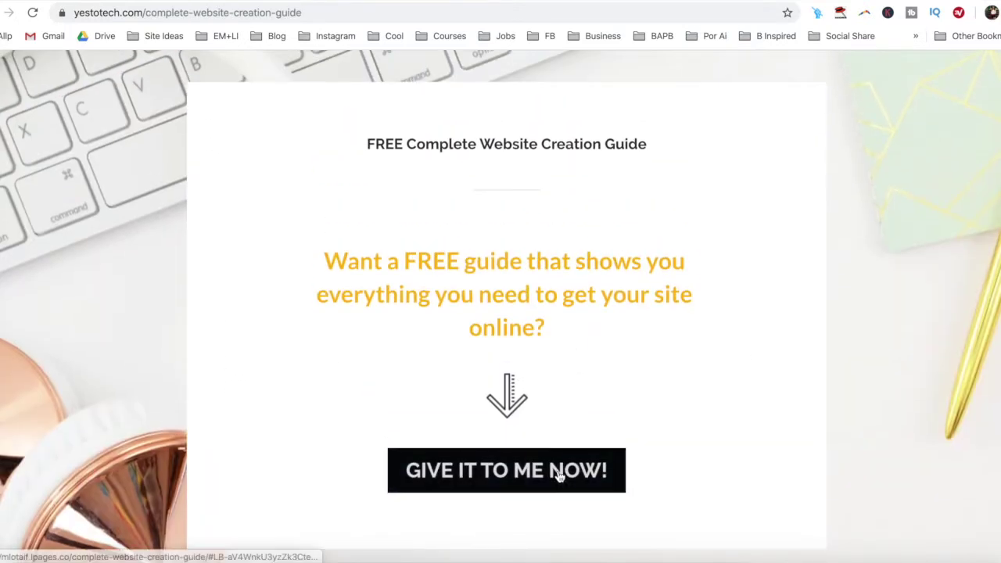
left_click(559, 470)
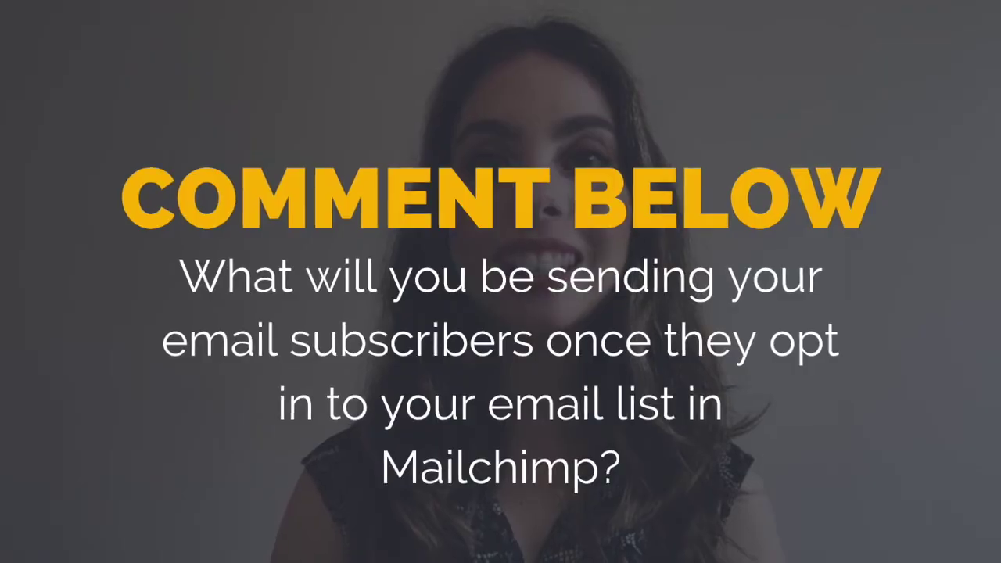
Open the guide's signup form, enter a first name, and begin typing the e-mail address.
left_click(577, 268)
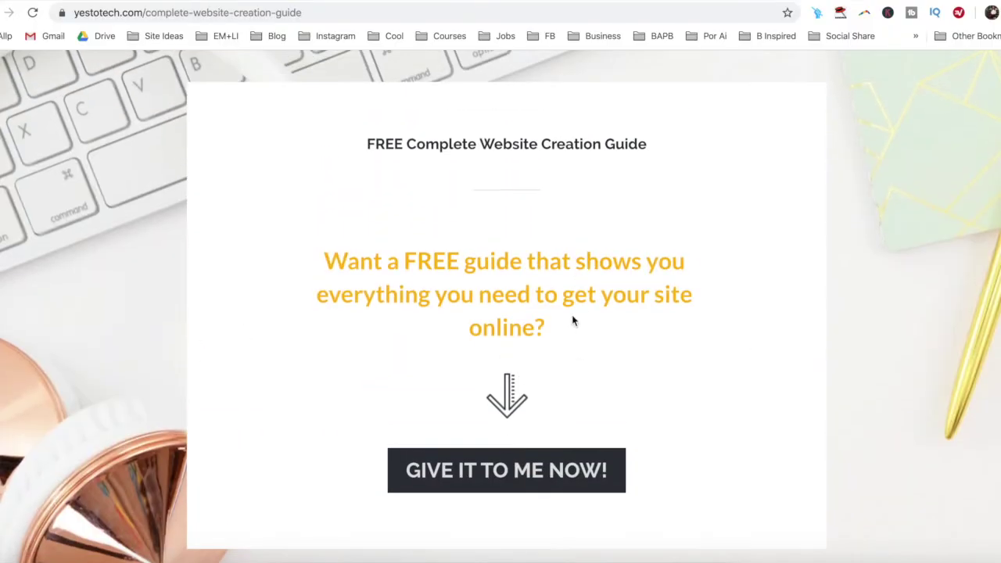
left_click(543, 479)
left_click(547, 444)
type("Marina")
key("Tab")
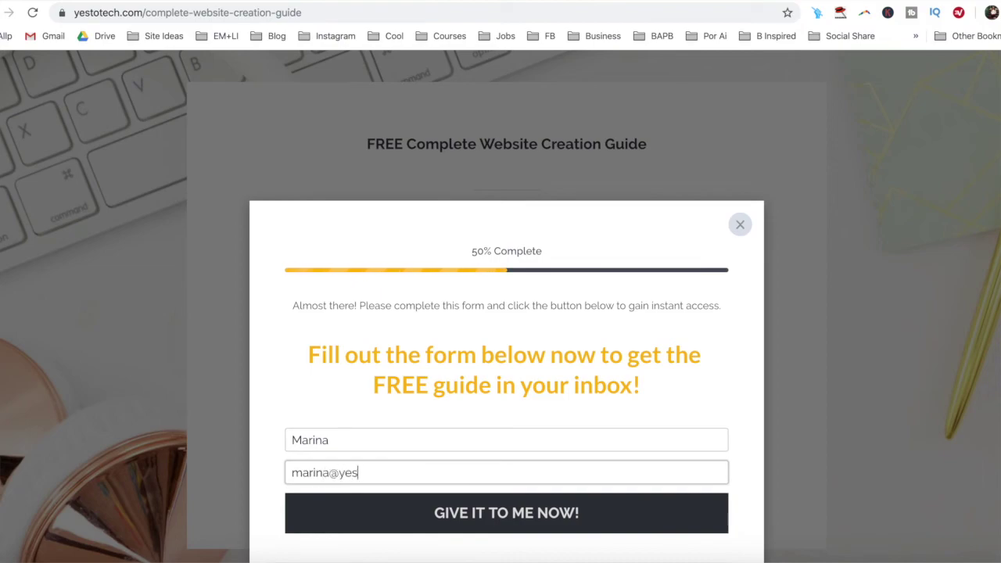